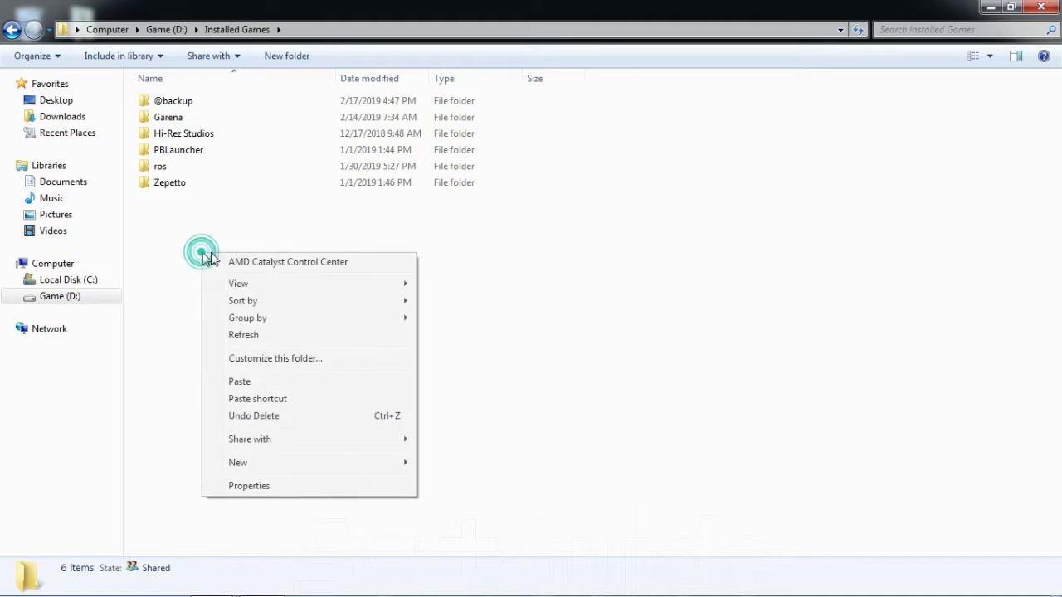
Paste the copied Origin folder into the Installed Games folder on drive D.
{"action": "left_click", "coordinate": [239, 381]}
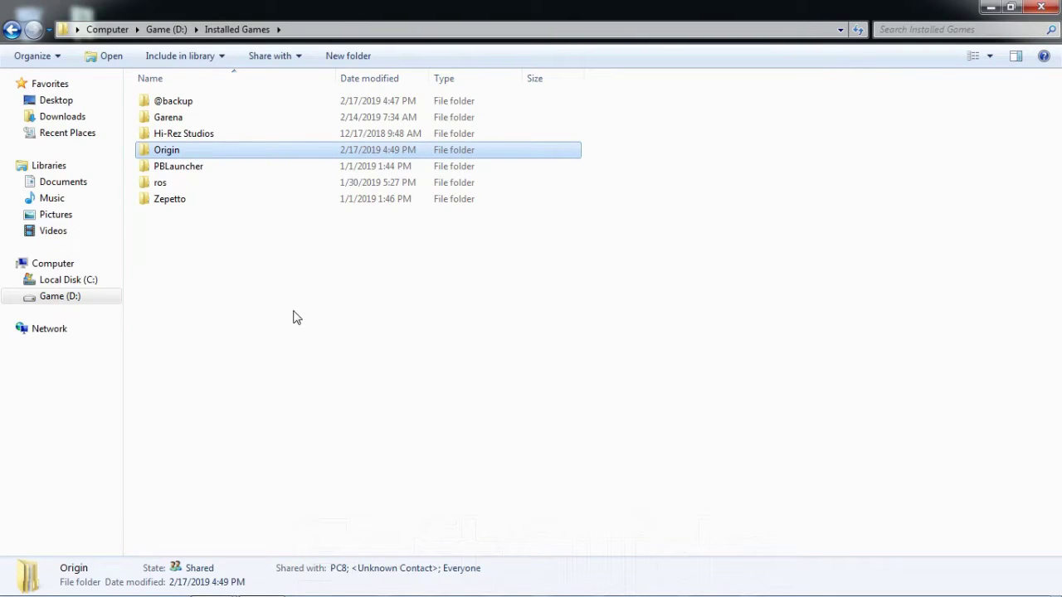
{"action": "left_click", "coordinate": [293, 310]}
Run ApexLegendsInstaller.exe from drive D as administrator and minimize the file window.
{"action": "left_click", "coordinate": [60, 296]}
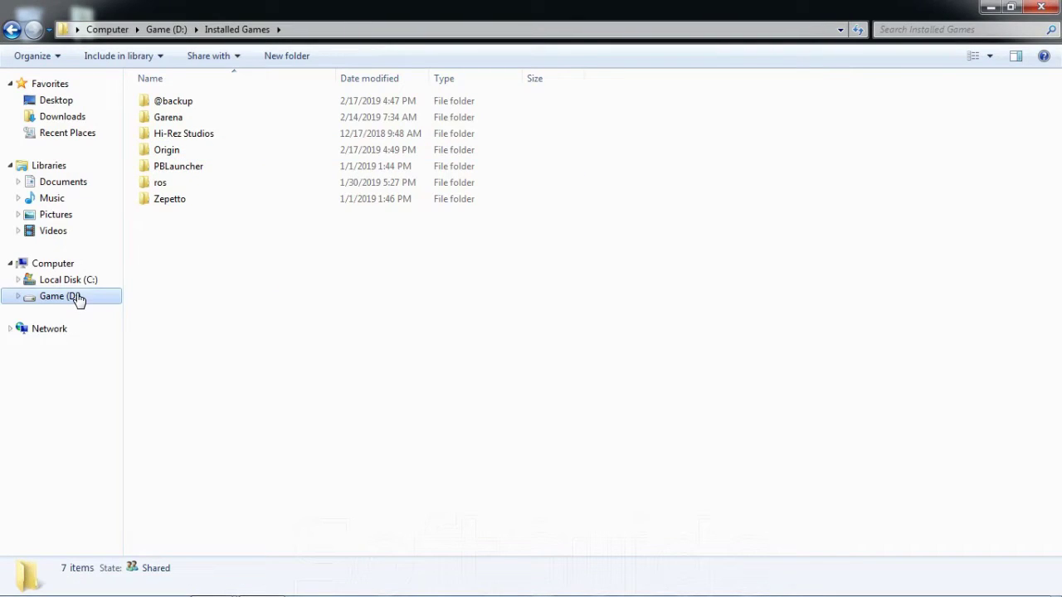
{"action": "left_click", "coordinate": [303, 456]}
{"action": "left_click", "coordinate": [221, 313]}
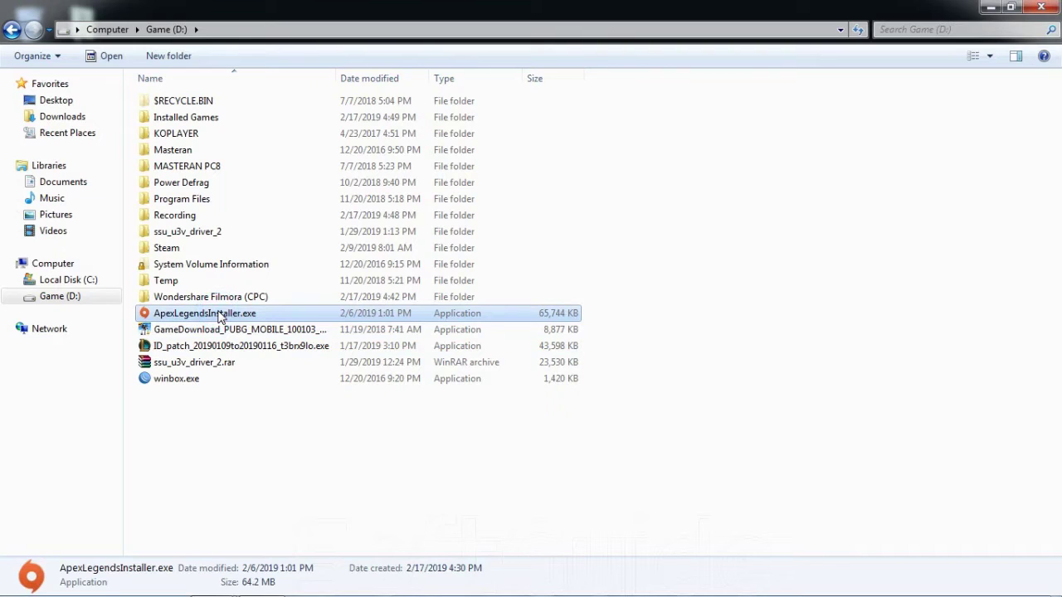
{"action": "right_click", "coordinate": [220, 317]}
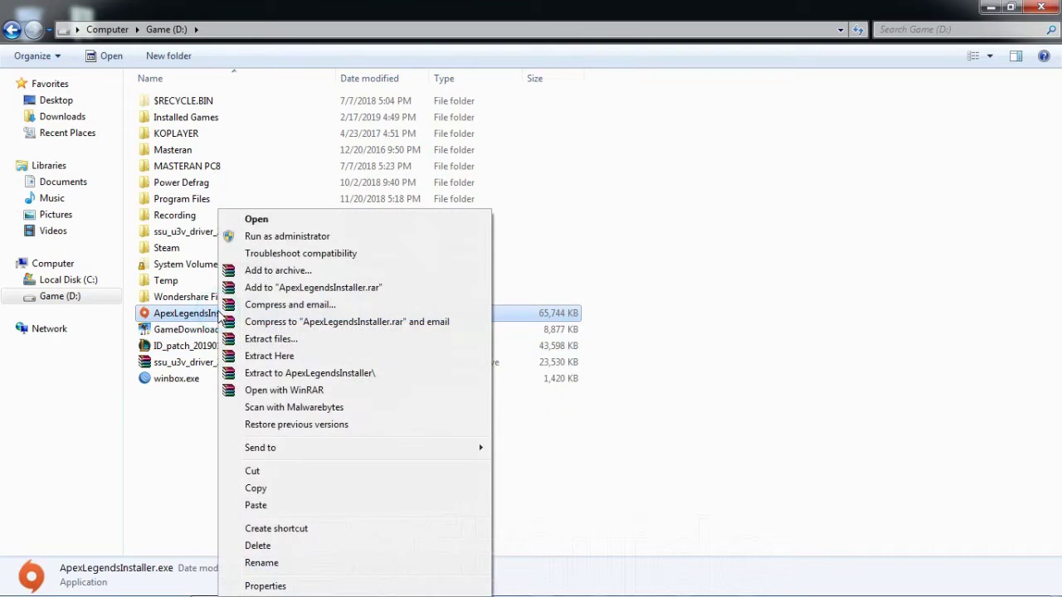
{"action": "left_click", "coordinate": [252, 237]}
{"action": "left_click", "coordinate": [990, 6]}
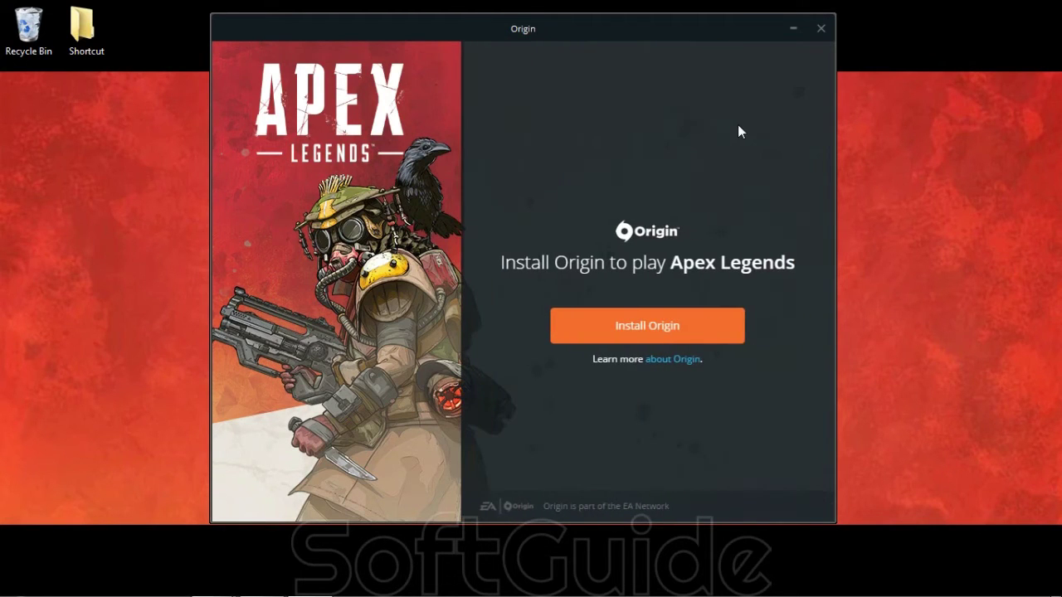
Install Origin with the default install options, accepting the End User License Agreement.
{"action": "left_click", "coordinate": [632, 325]}
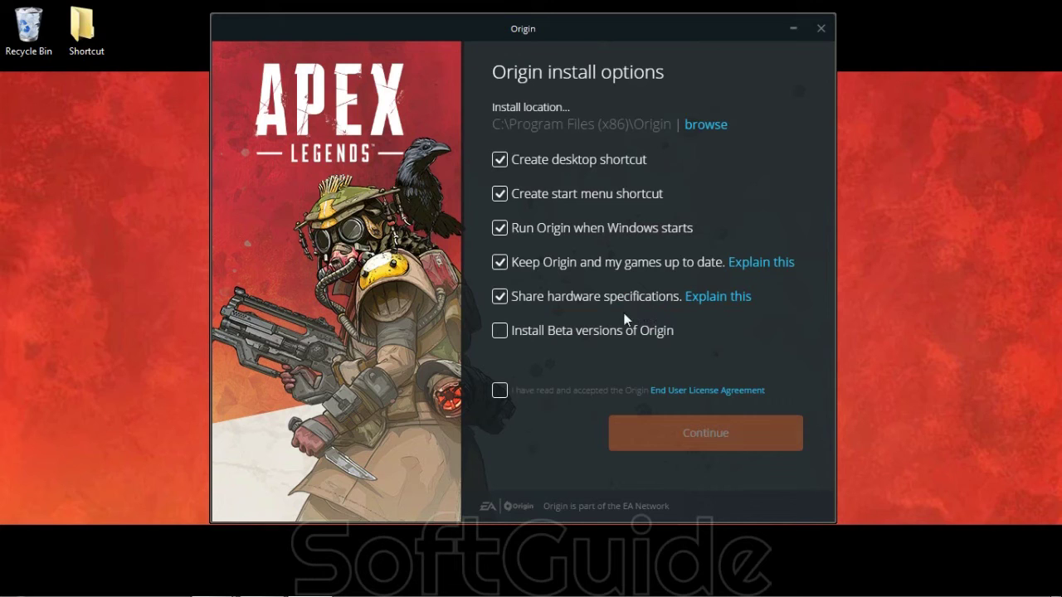
{"action": "left_click", "coordinate": [505, 393]}
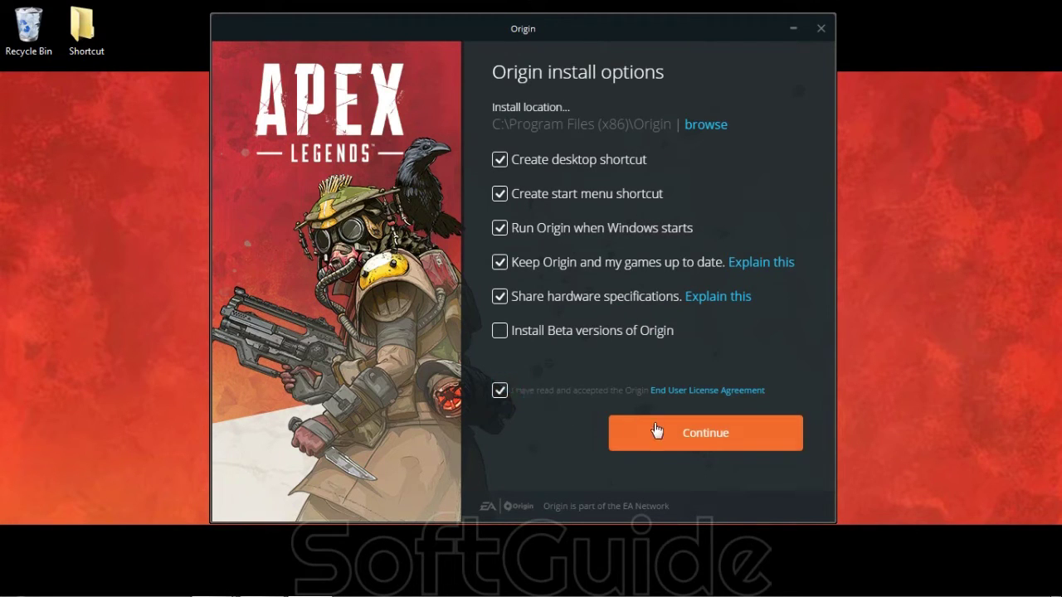
{"action": "left_click", "coordinate": [693, 436]}
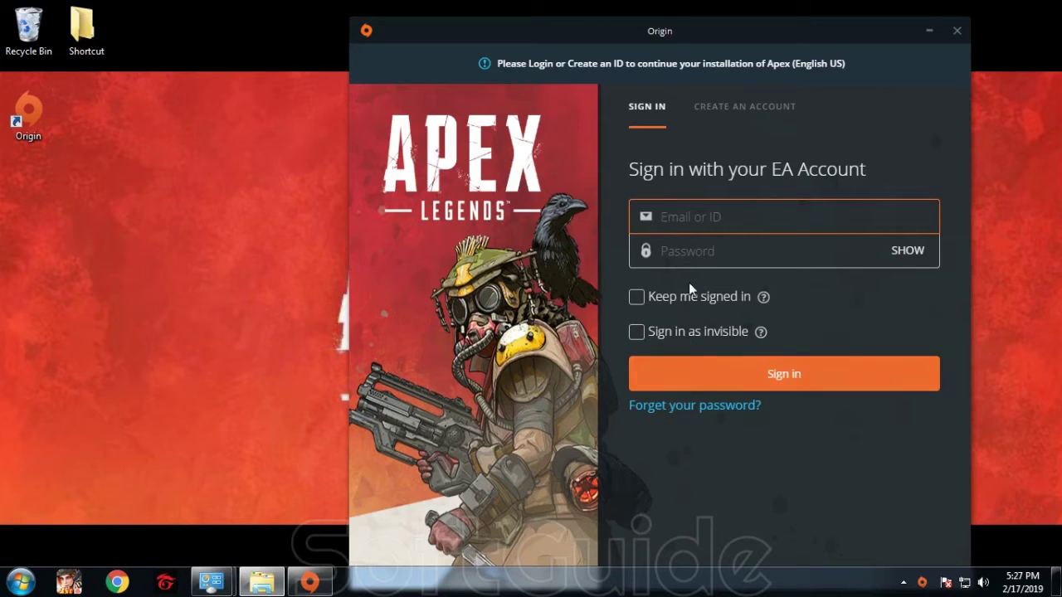
Close the Origin sign-in window and open the folder D:\Installed Games\Origin\Apex.
{"action": "left_click_drag", "start_coordinate": [701, 35], "coordinate": [602, 26]}
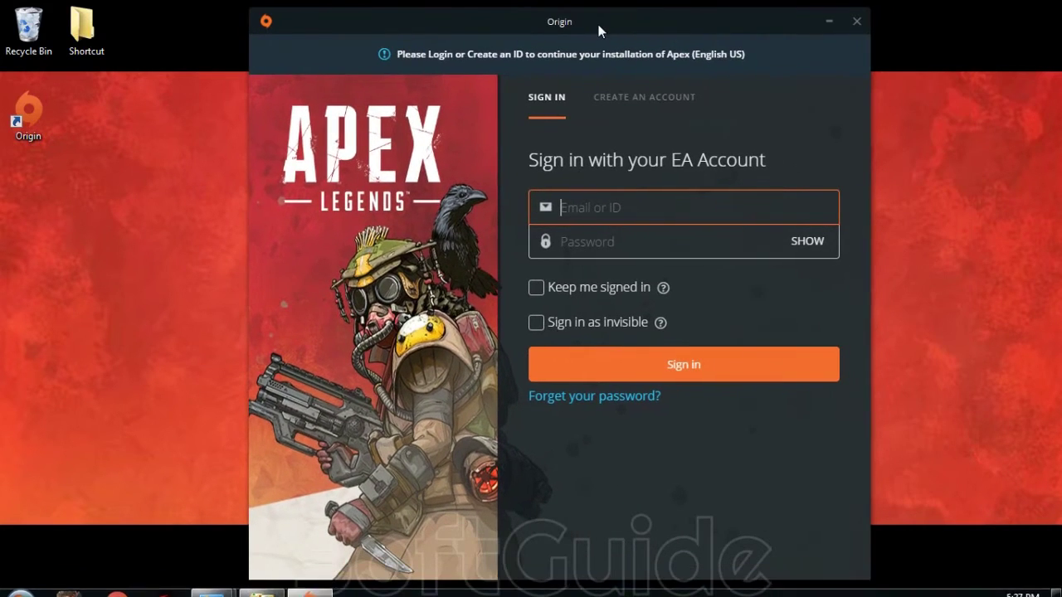
{"action": "left_click", "coordinate": [852, 28]}
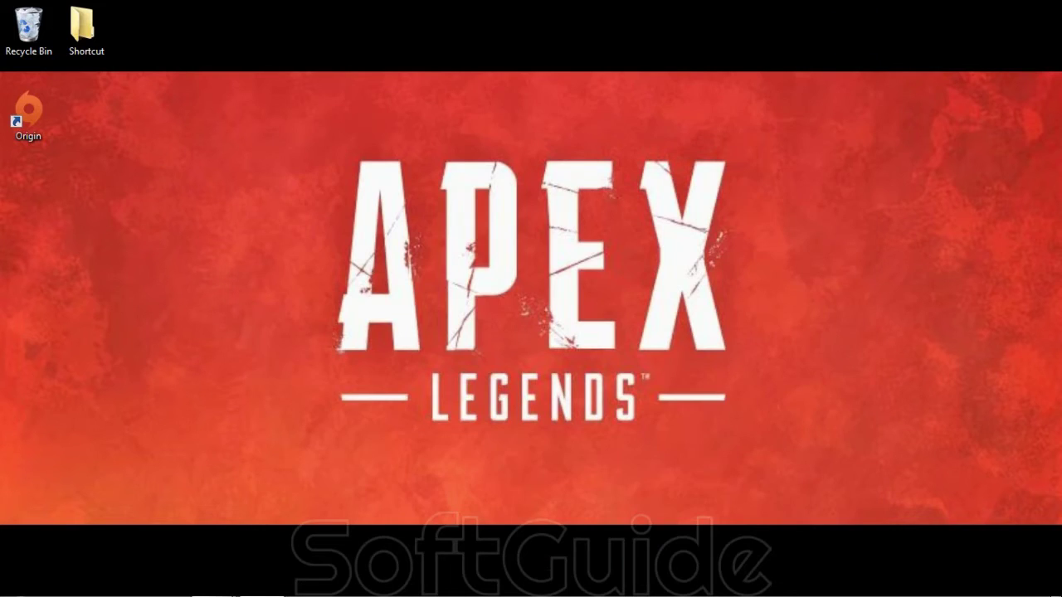
{"action": "left_click", "coordinate": [262, 581]}
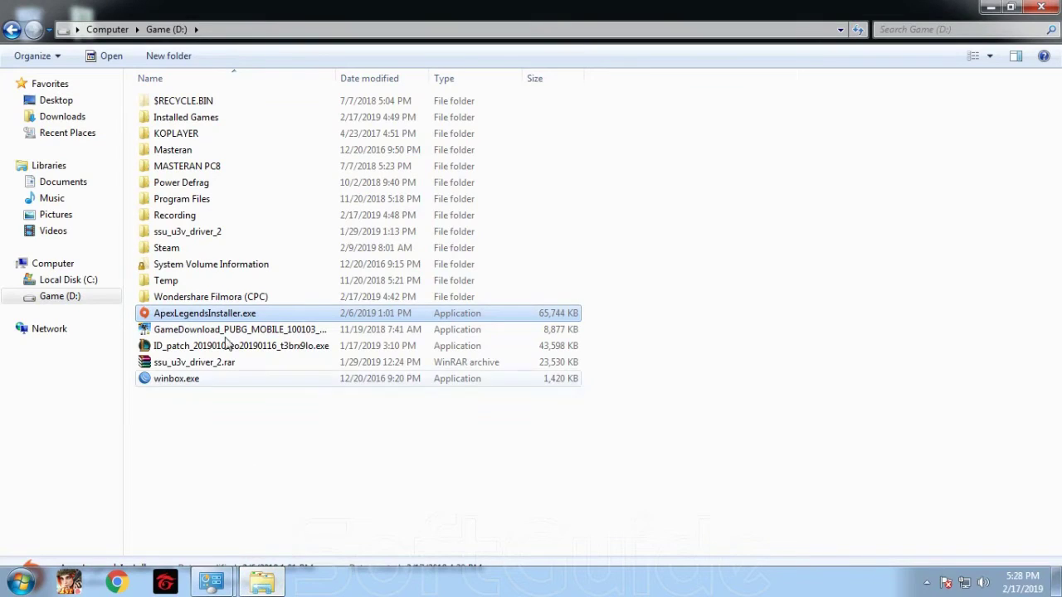
{"action": "double_click", "coordinate": [182, 118]}
{"action": "double_click", "coordinate": [192, 151]}
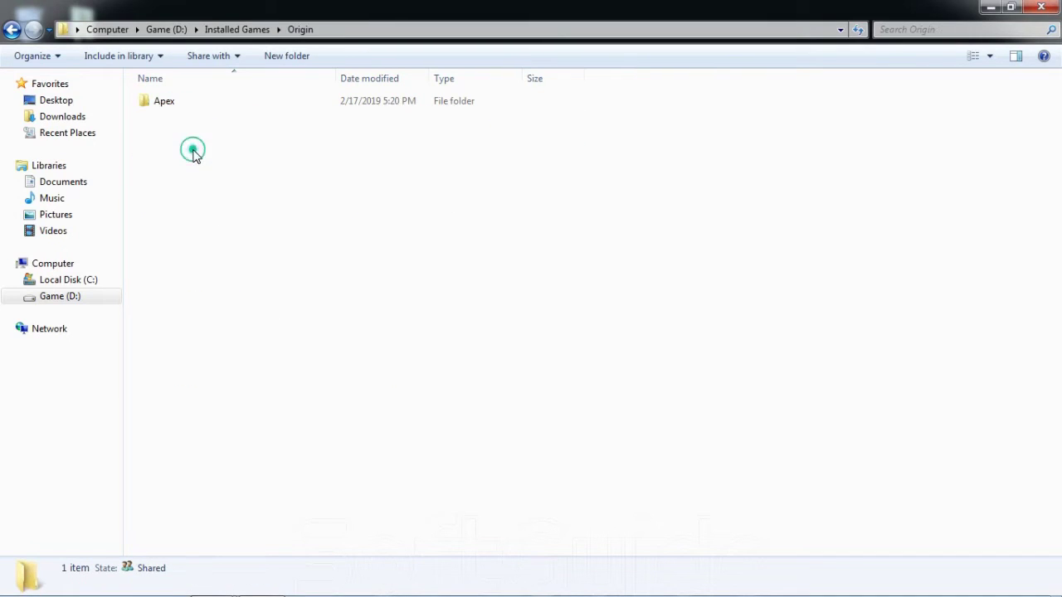
{"action": "double_click", "coordinate": [190, 108]}
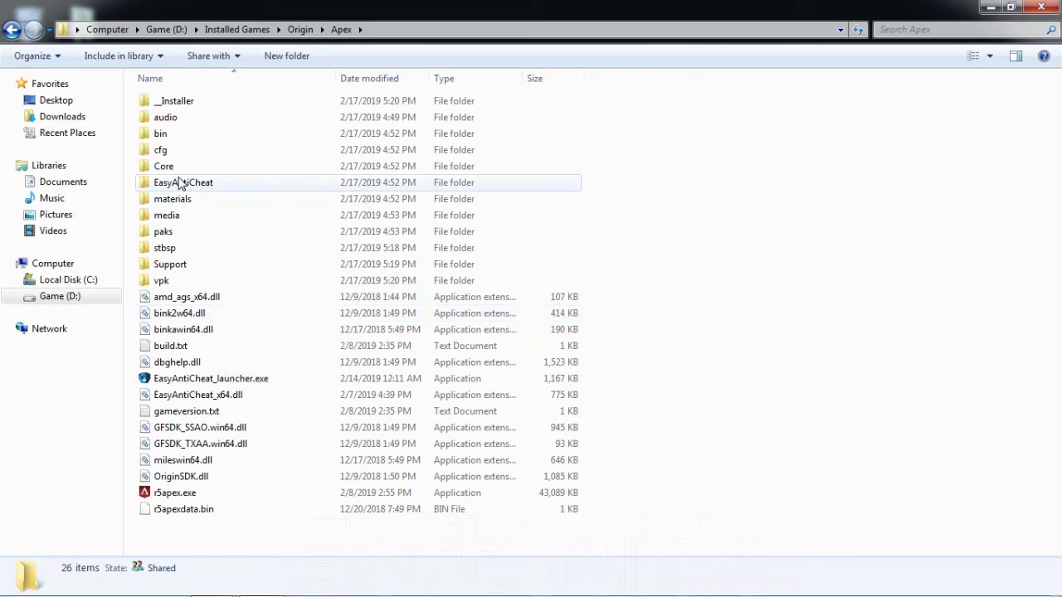
Run r5apex.exe as administrator and minimize the folder window.
{"action": "left_click", "coordinate": [198, 494]}
{"action": "right_click", "coordinate": [204, 493]}
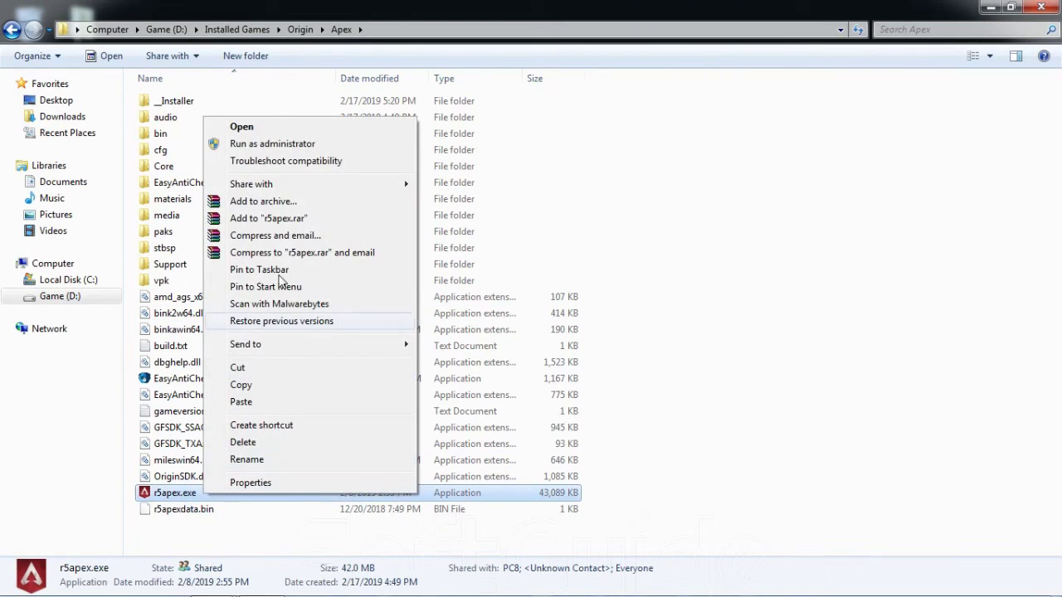
{"action": "left_click", "coordinate": [299, 144]}
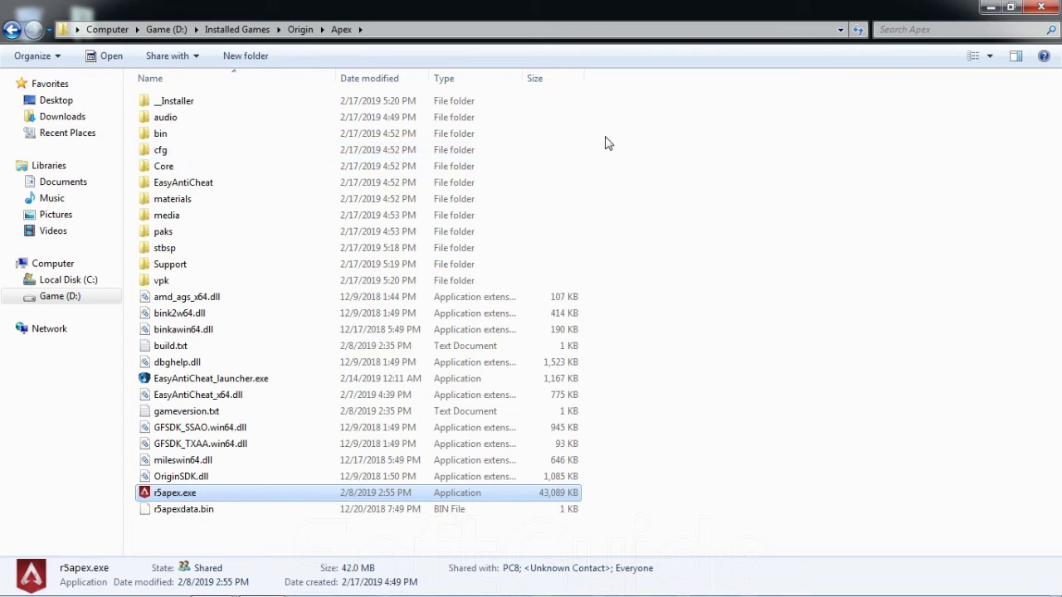
{"action": "left_click", "coordinate": [993, 10]}
Sign in to the EA account with the account's e-mail or ID and password.
{"action": "key", "text": "ctrl+v"}
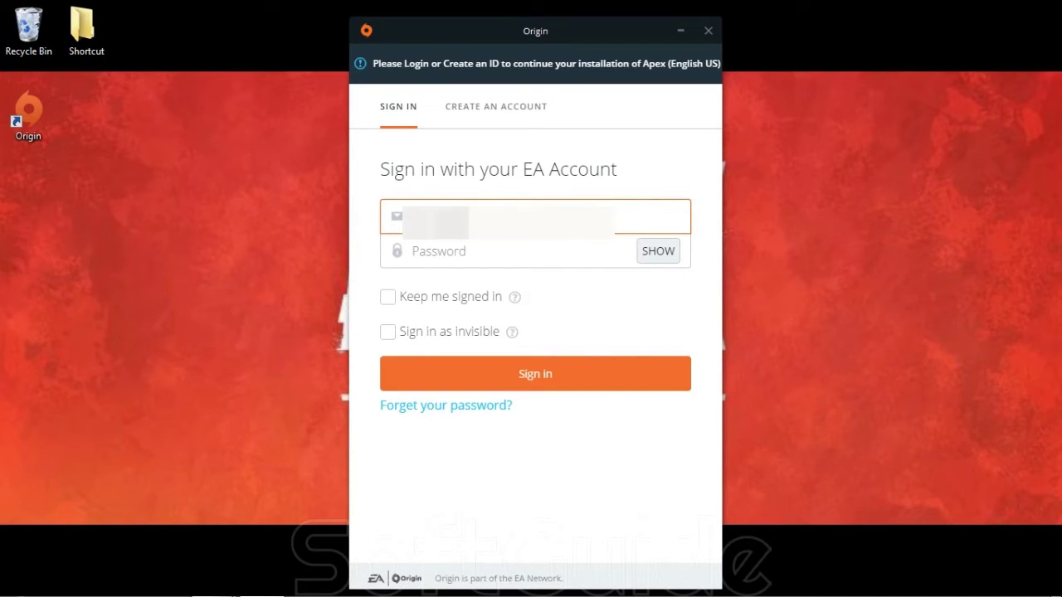
{"action": "key", "text": "Tab"}
{"action": "type", "text": "*****"}
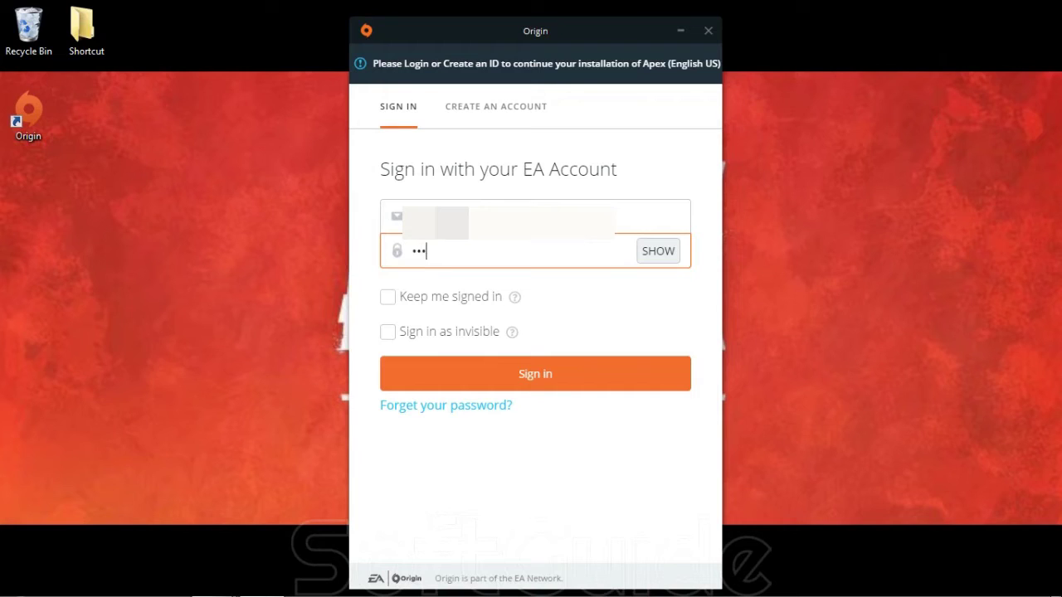
{"action": "type", "text": "*******"}
{"action": "left_click", "coordinate": [539, 388]}
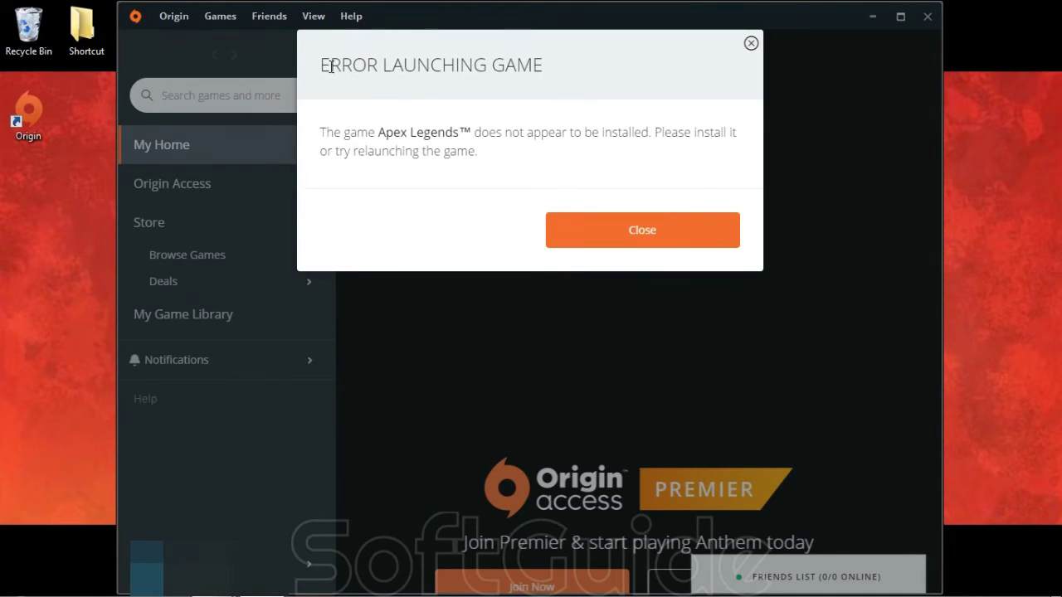
Dismiss the game launch error and accept English US as the language for Apex Legends.
{"action": "left_click_drag", "start_coordinate": [320, 64], "coordinate": [549, 75]}
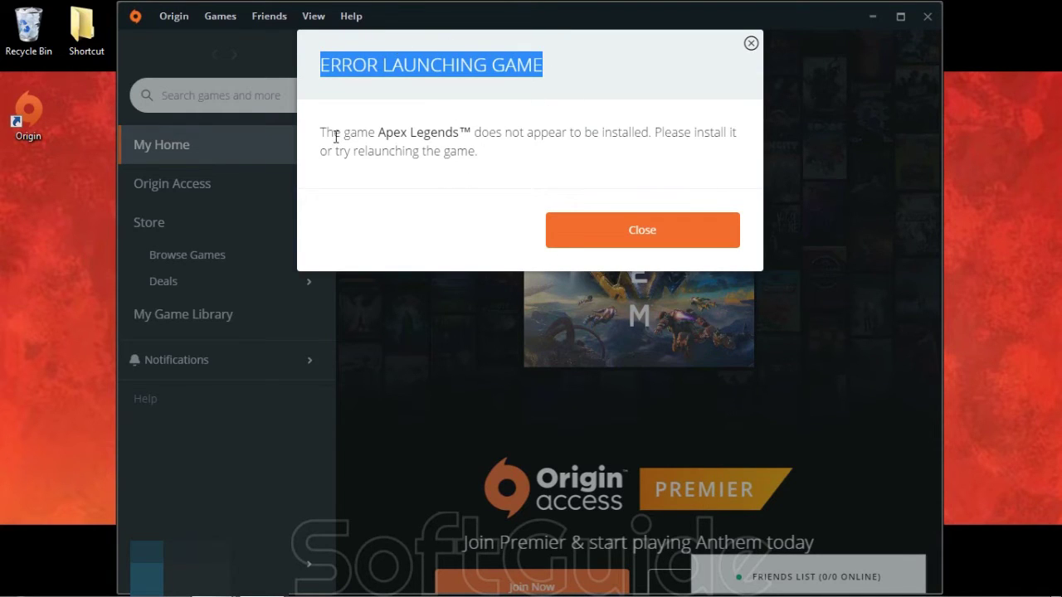
{"action": "left_click_drag", "start_coordinate": [322, 131], "coordinate": [500, 157]}
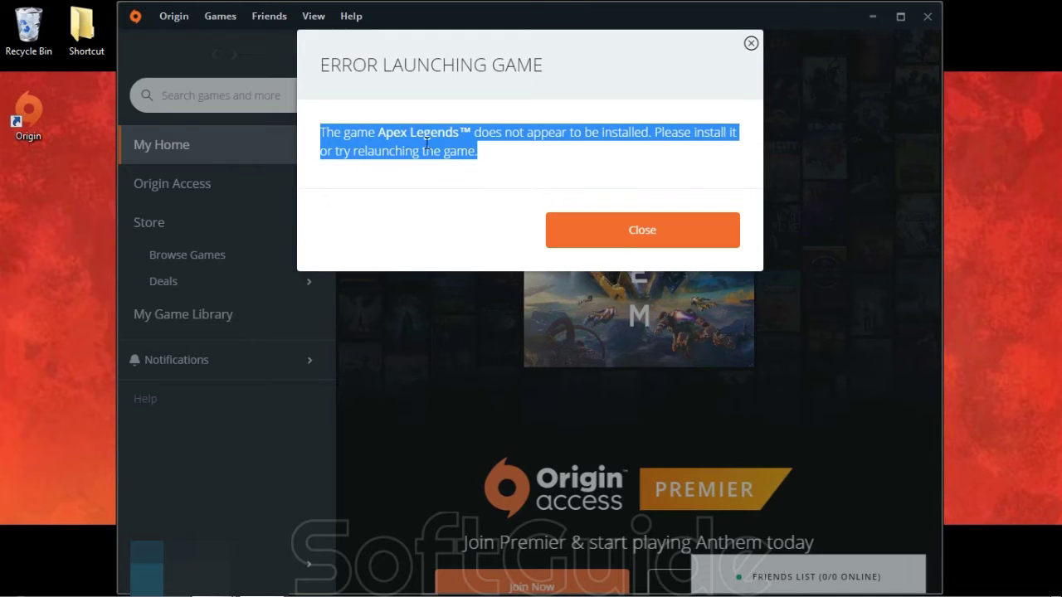
{"action": "left_click", "coordinate": [637, 241]}
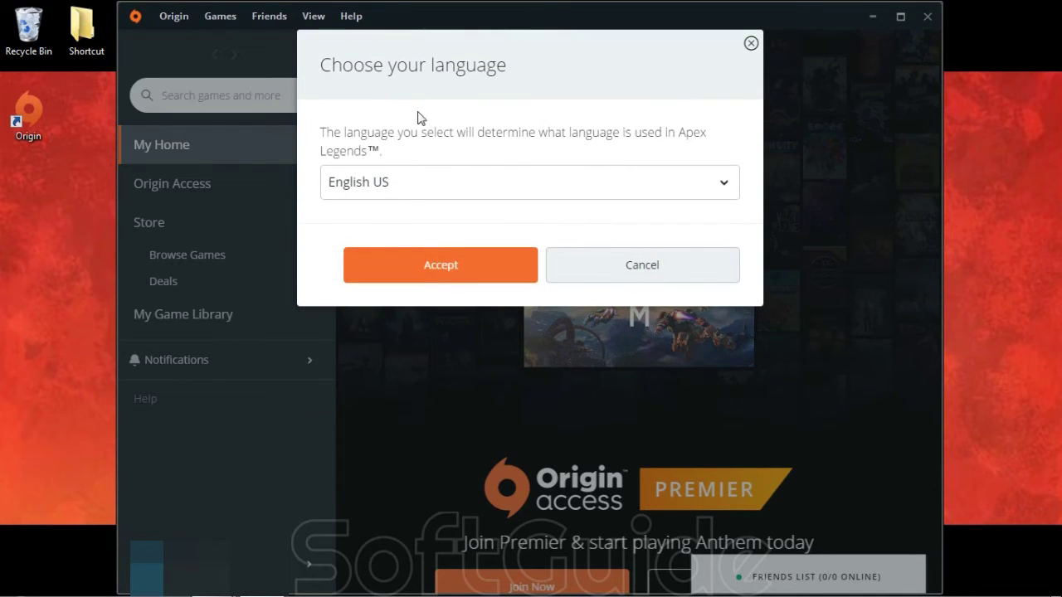
{"action": "left_click", "coordinate": [502, 268]}
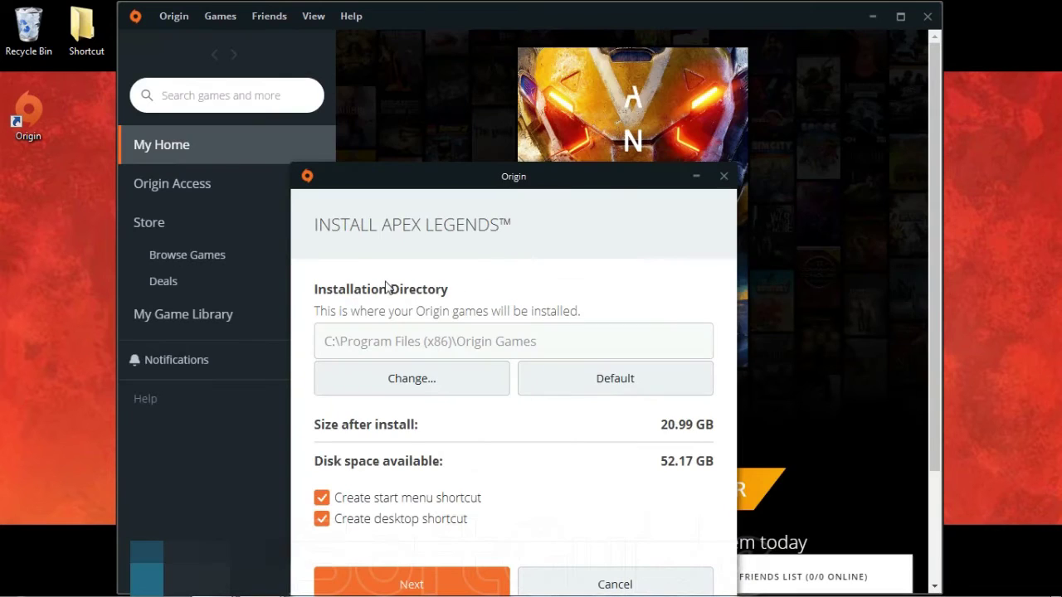
Change the Apex Legends installation directory to the Origin folder inside Installed Games on drive D.
{"action": "left_click_drag", "start_coordinate": [623, 175], "coordinate": [673, 58]}
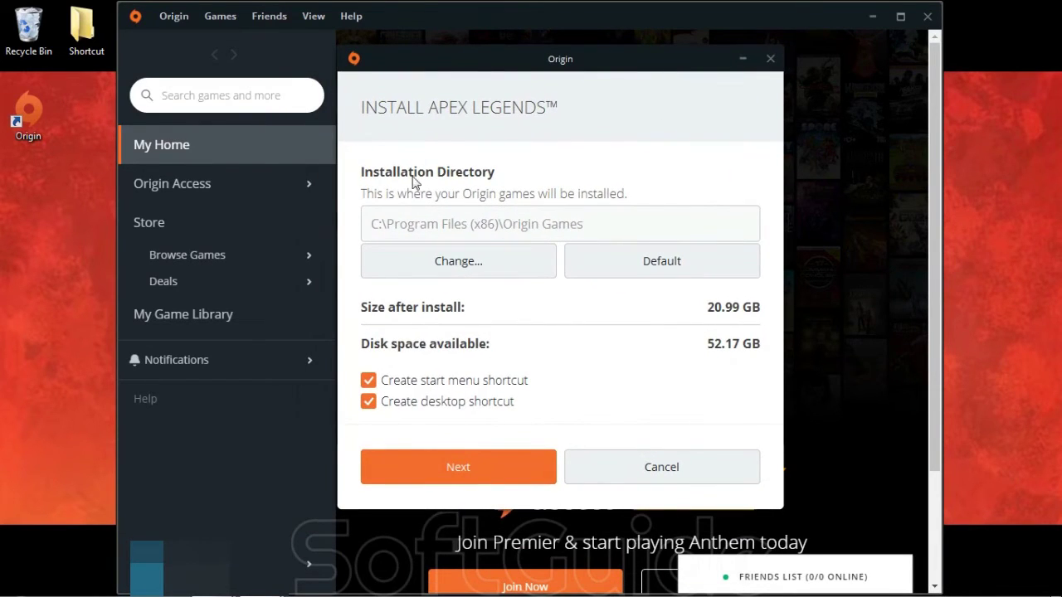
{"action": "left_click", "coordinate": [458, 255]}
{"action": "scroll", "coordinate": [448, 212], "scroll_direction": "down", "scroll_amount": 2}
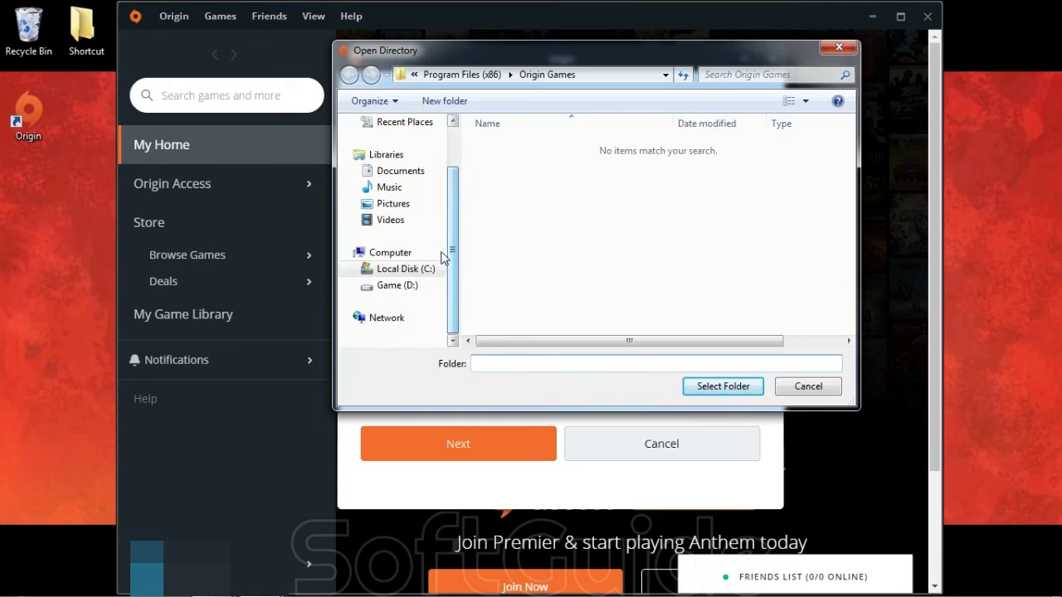
{"action": "left_click", "coordinate": [420, 286]}
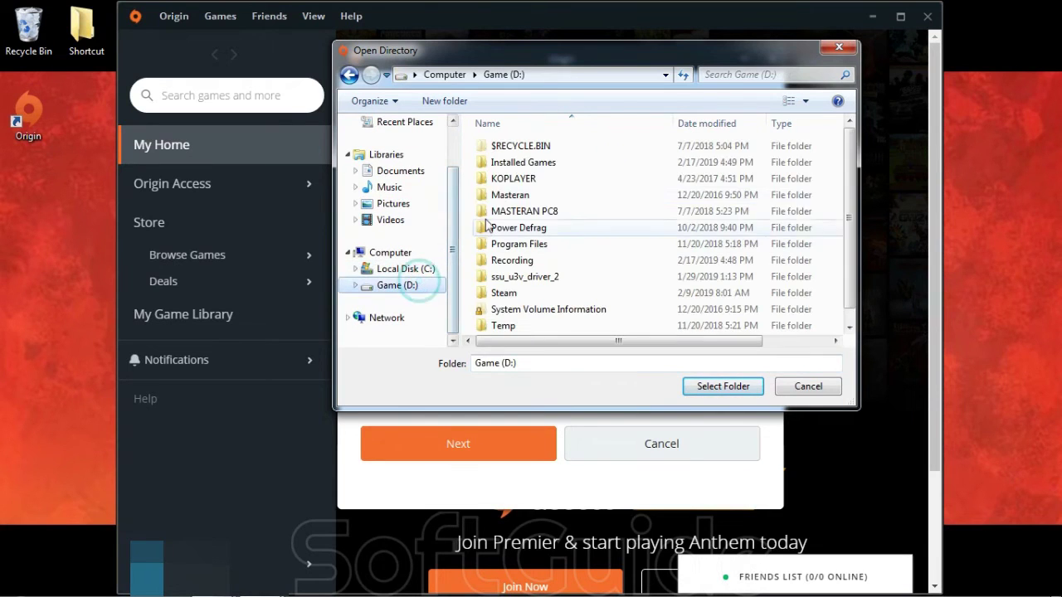
{"action": "double_click", "coordinate": [500, 162]}
{"action": "double_click", "coordinate": [508, 199]}
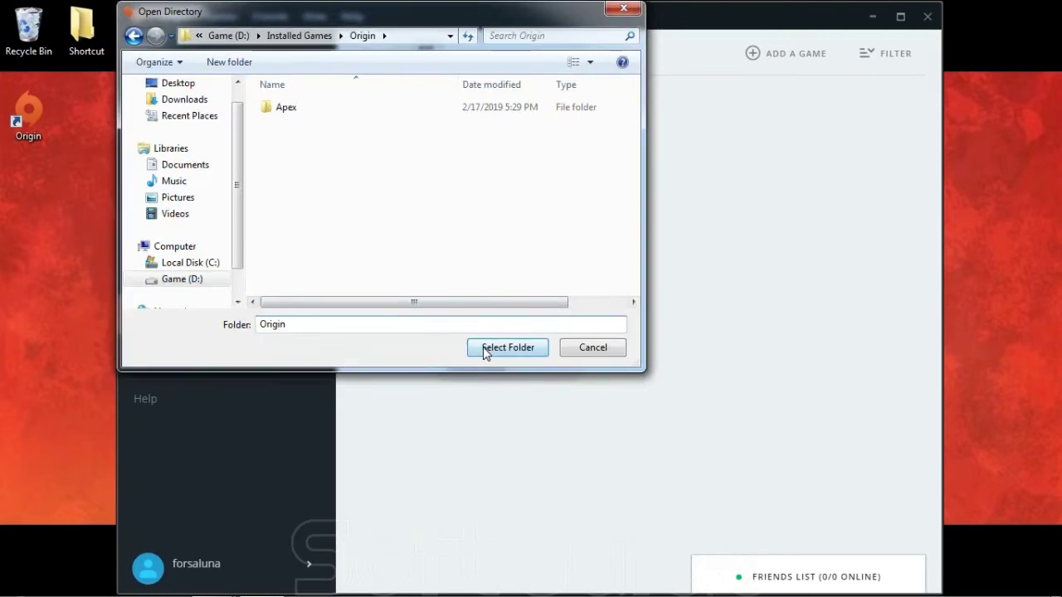
{"action": "left_click", "coordinate": [489, 349]}
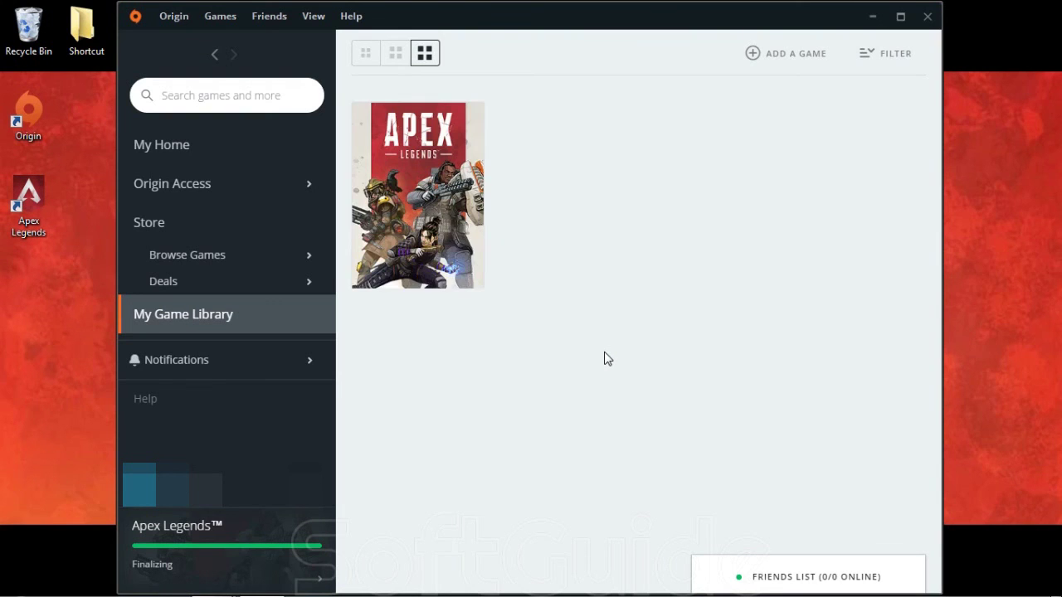
Launch Apex Legends from the game library.
{"action": "right_click", "coordinate": [470, 275]}
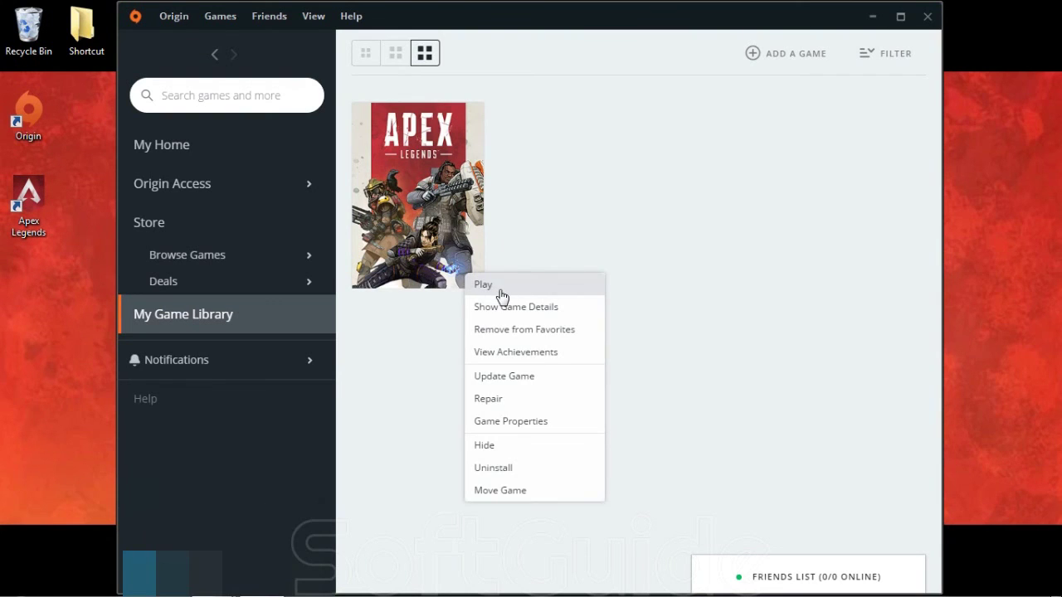
{"action": "left_click", "coordinate": [501, 292]}
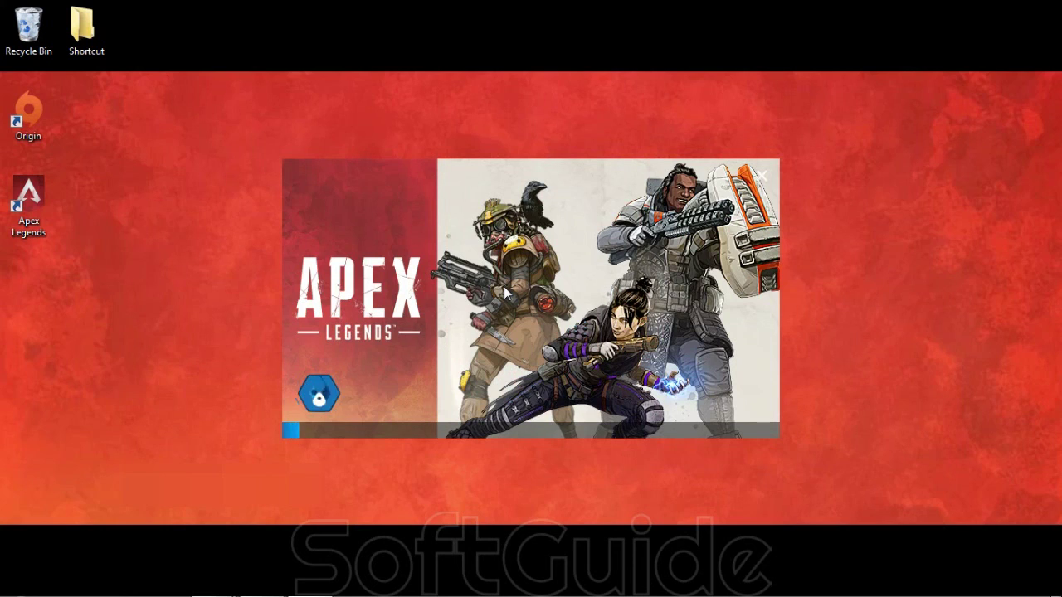